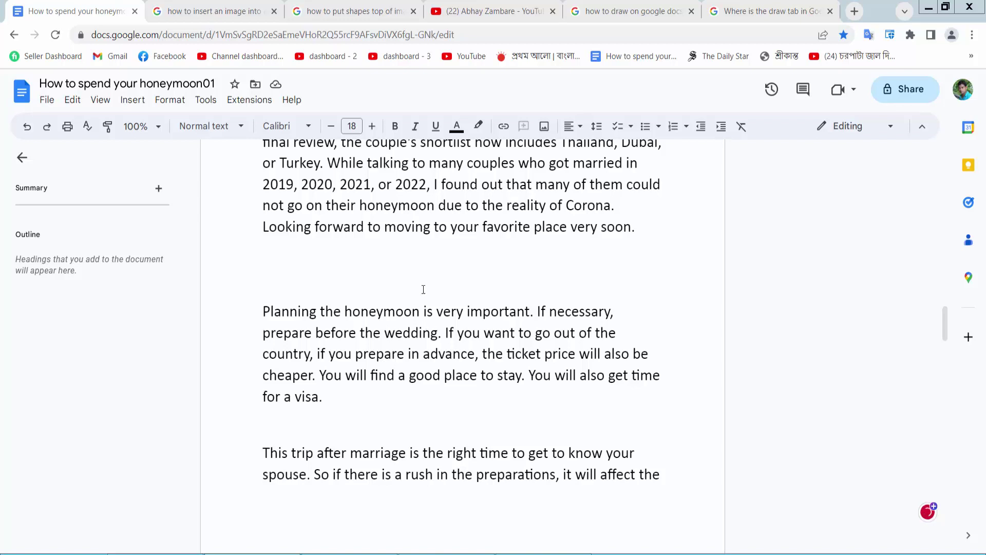
Create a new blank drawing from the Insert > Drawing > New menu
click(131, 100)
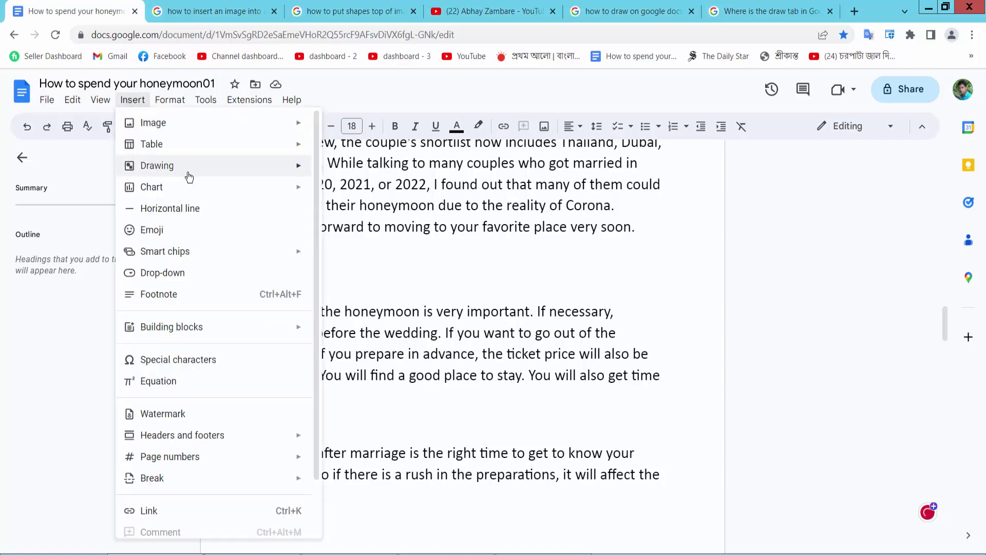
mouse_move(157, 166)
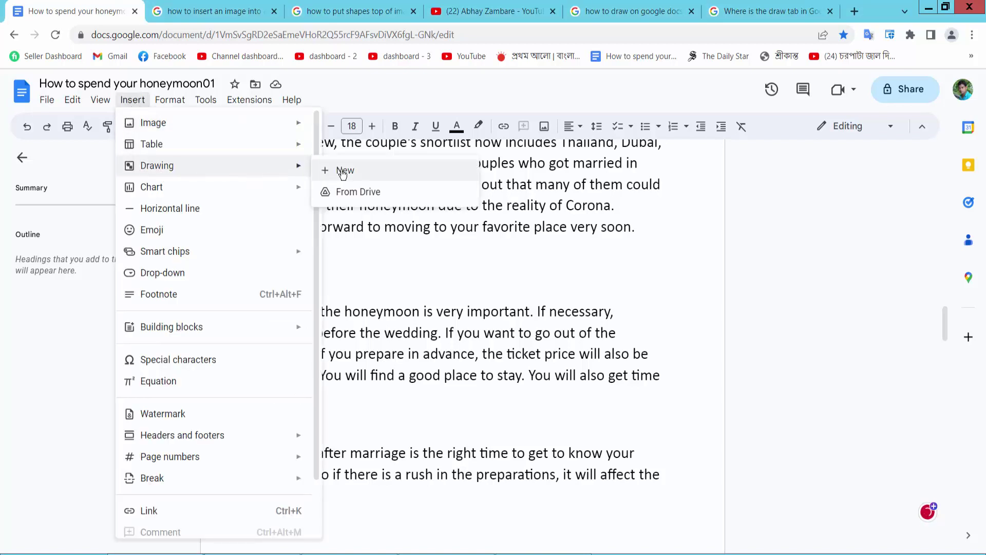
click(347, 172)
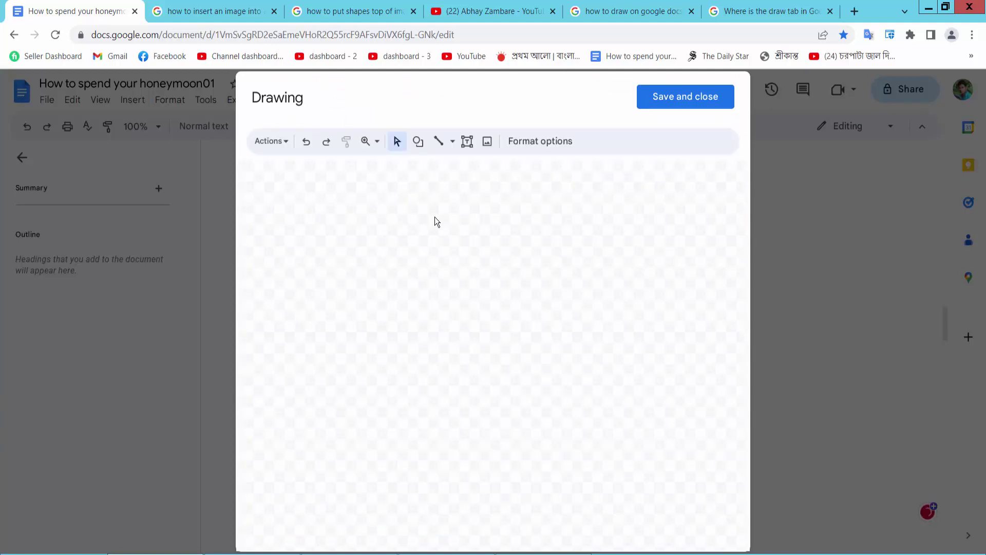
Draw a diamond shape in the middle of the drawing canvas
click(419, 143)
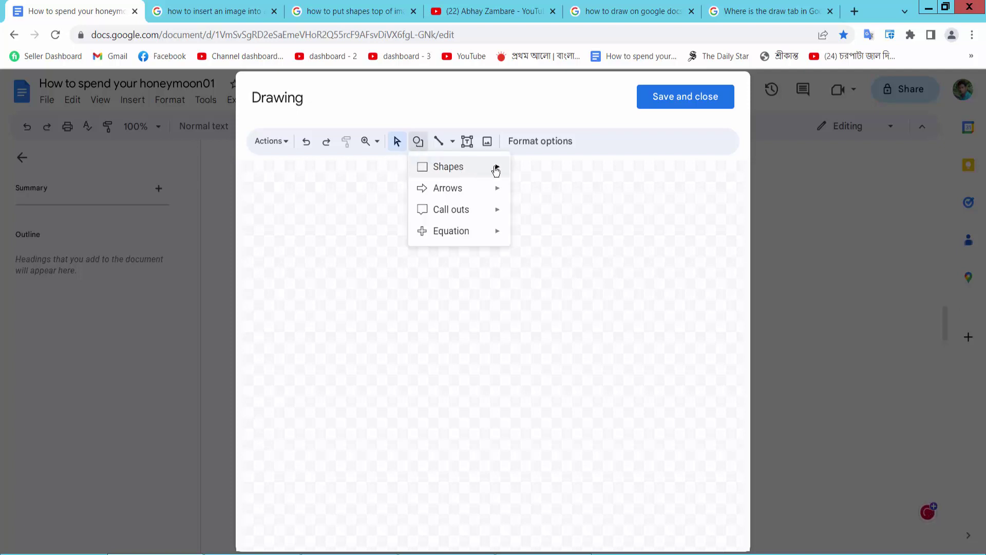
mouse_move(450, 167)
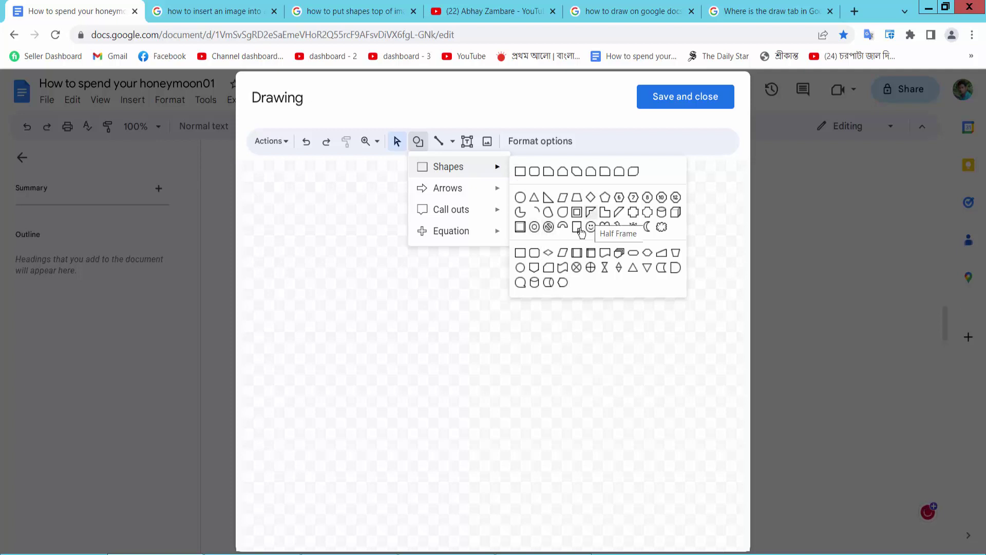
click(548, 253)
drag(405, 251, 514, 351)
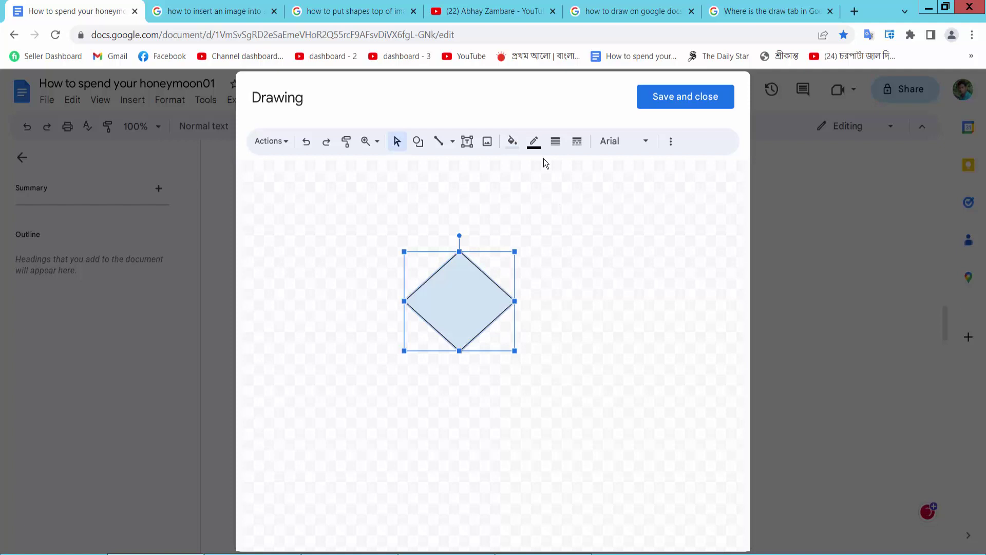
Set the diamond's border colour to blue and border weight to 8px
click(533, 141)
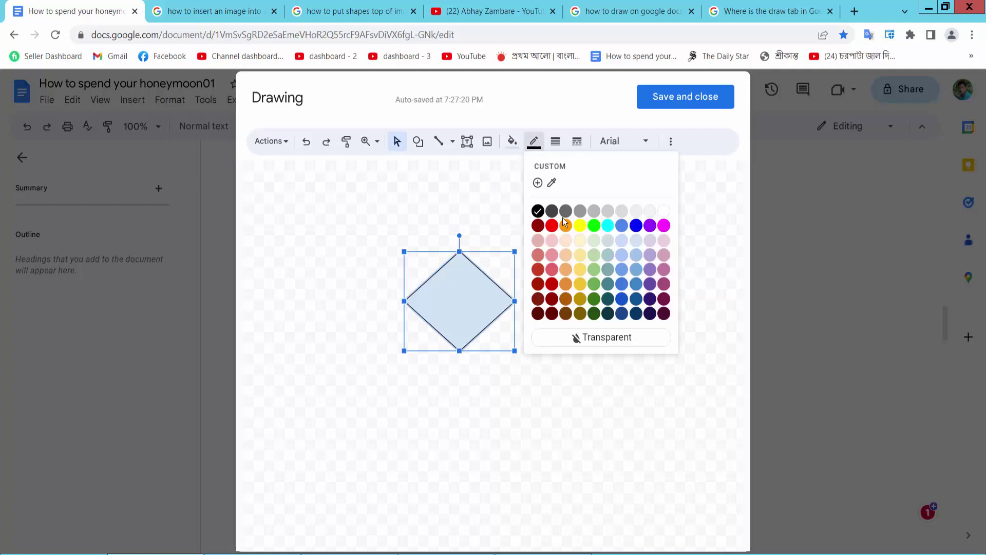
click(619, 266)
click(554, 141)
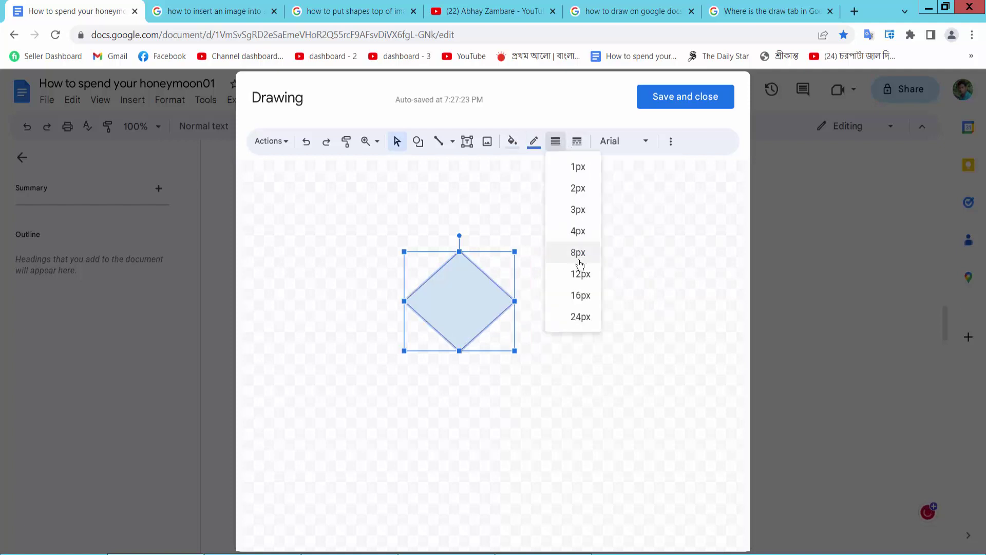
click(578, 251)
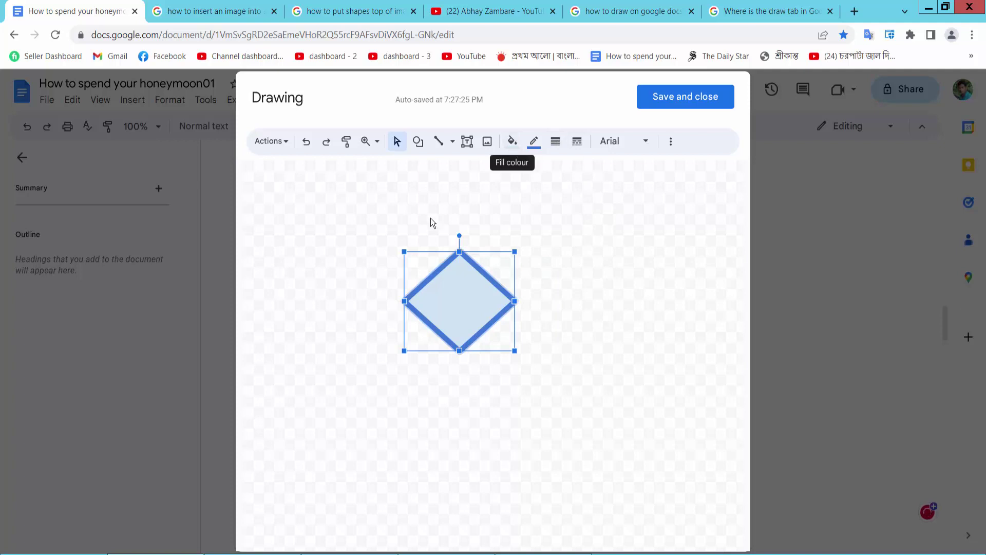
click(452, 142)
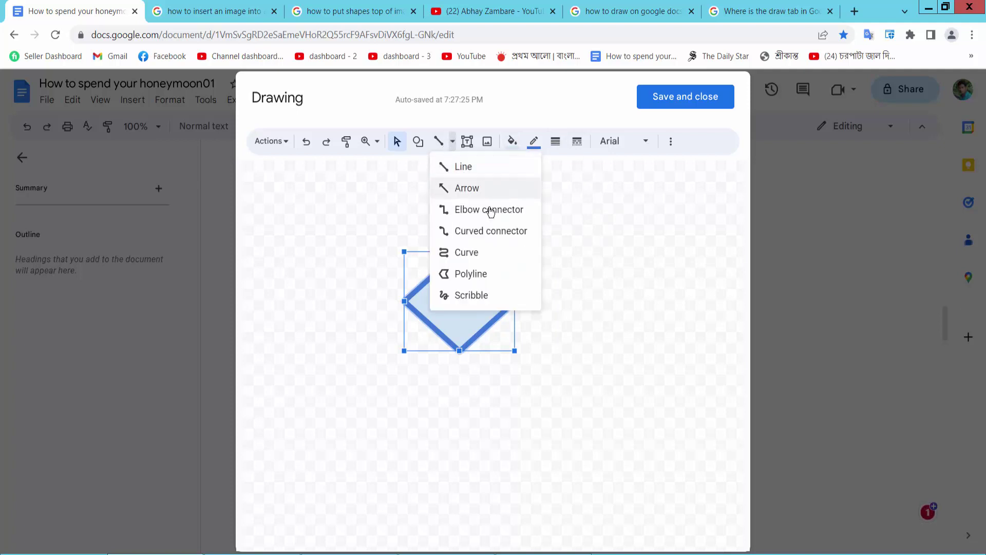
Draw a freehand scribble right of the diamond, then save and close the drawing
click(482, 300)
mouse_move(570, 233)
mouse_down()
mouse_move(561, 317)
mouse_move(656, 332)
mouse_up()
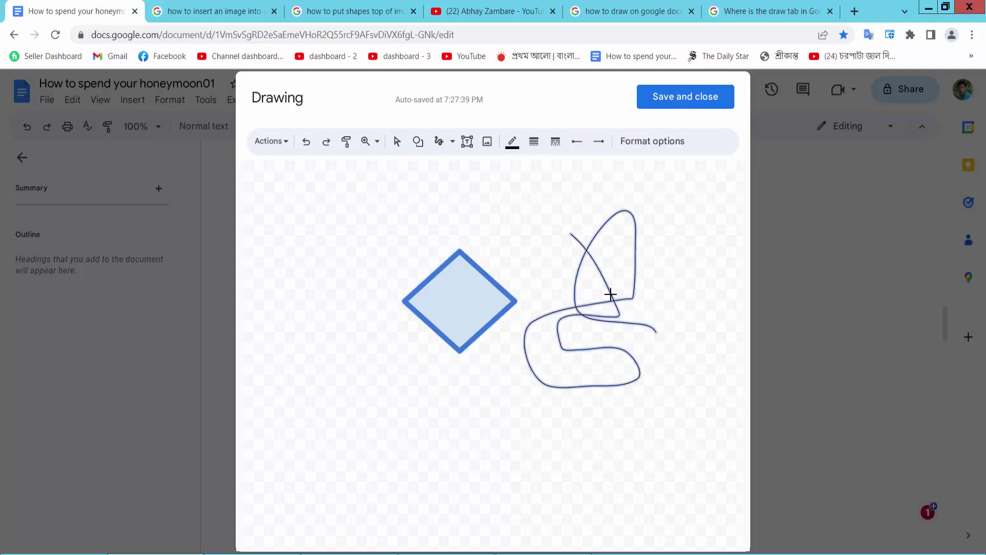
click(685, 103)
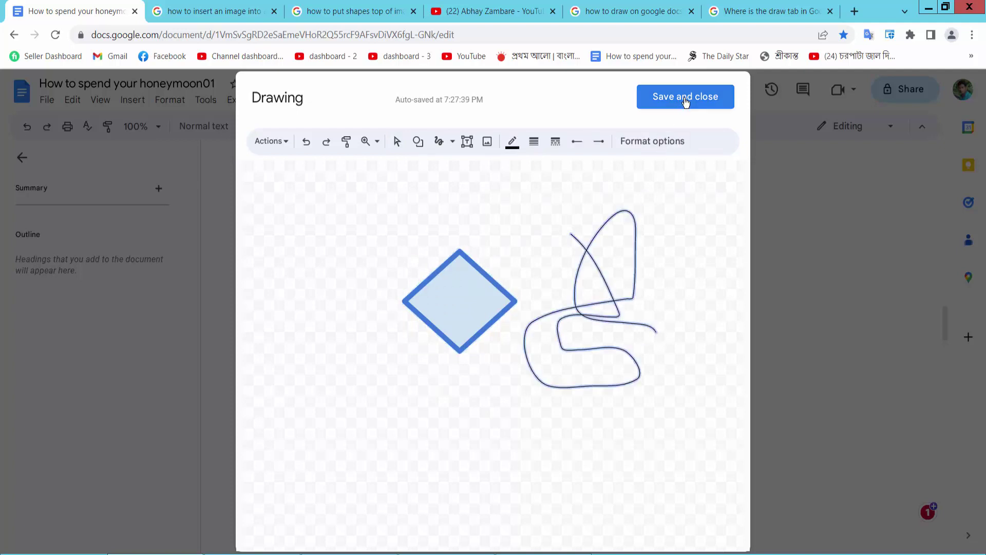